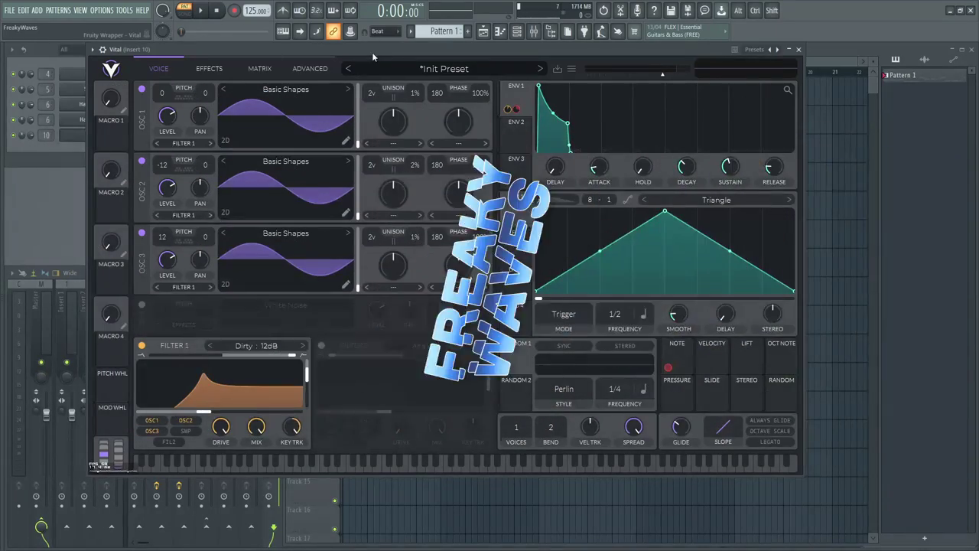
Step: Arrange the Vital window below the channel rack and play back Pattern 1 to hear the finished sound
left_click_drag(371, 52, 464, 52)
left_click(67, 64)
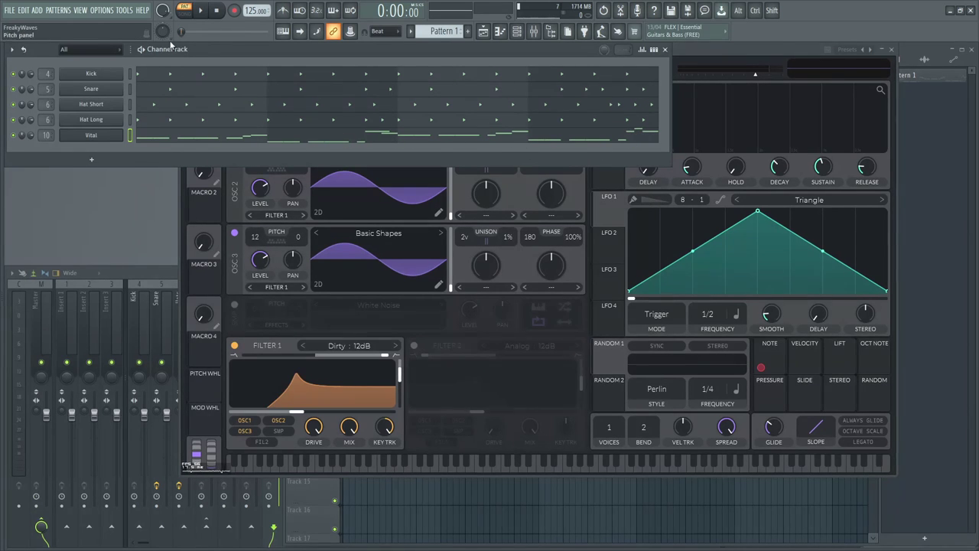
left_click_drag(710, 66, 603, 58)
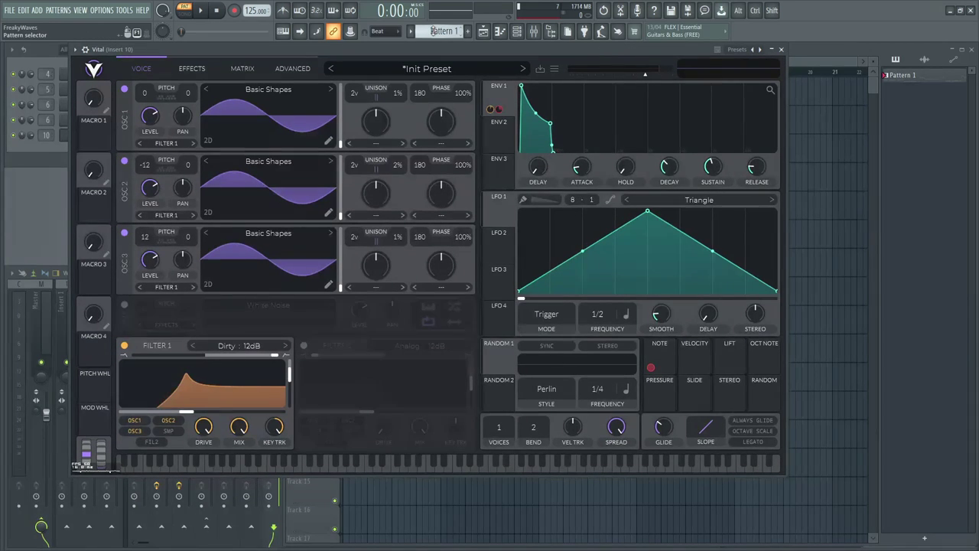
left_click_drag(433, 49, 369, 174)
left_click(200, 11)
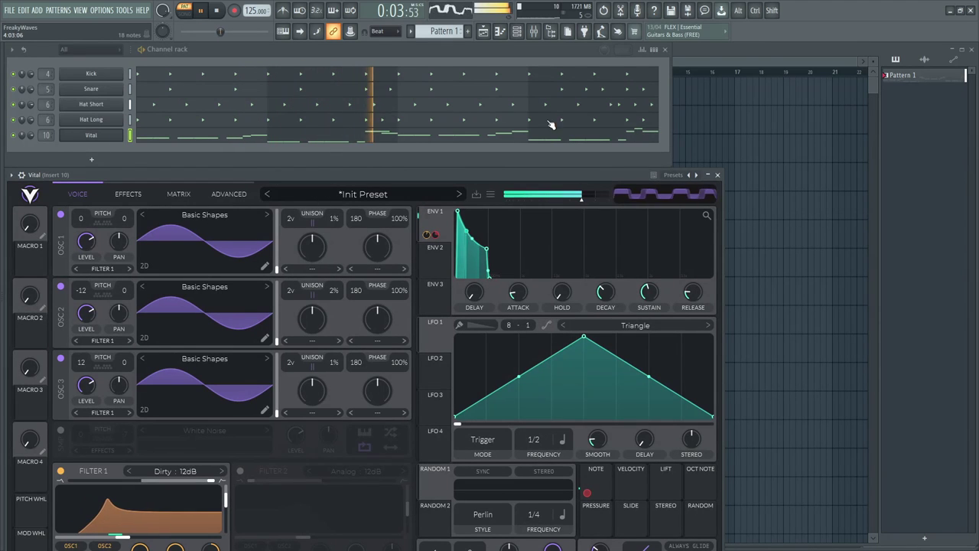
left_click_drag(576, 177, 646, 145)
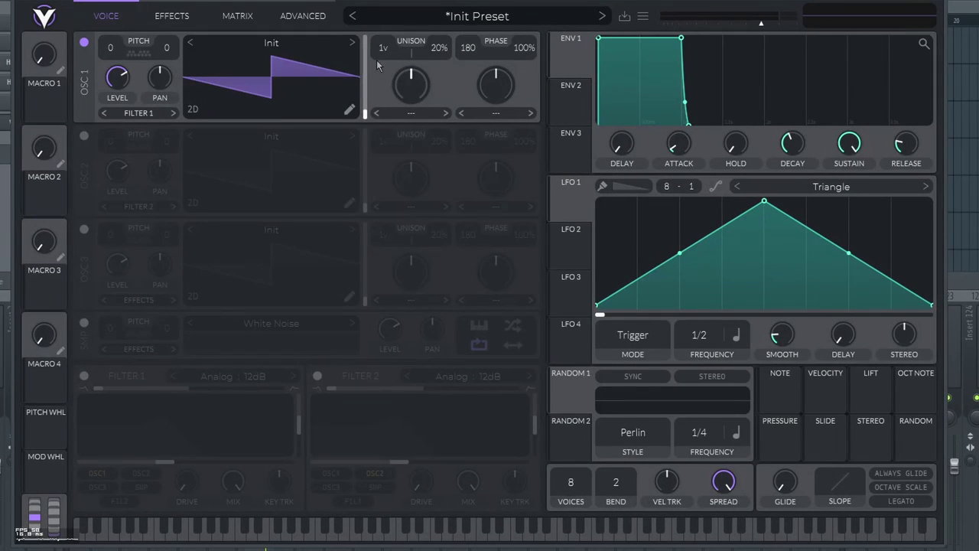
Step: Enable oscillators 2 and 3 and transpose them to -12 and 12 semitones
left_click(84, 136)
left_click(84, 230)
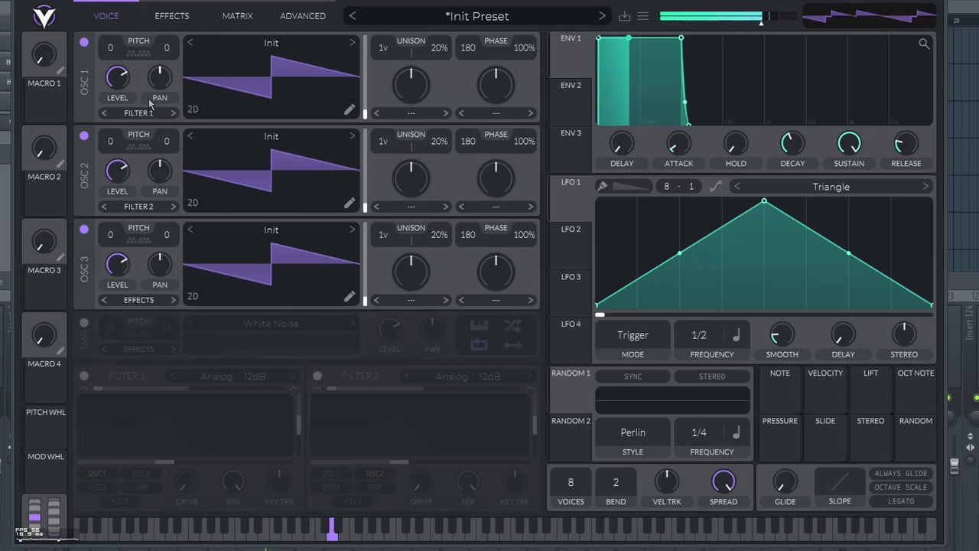
left_click_drag(115, 208, 115, 223)
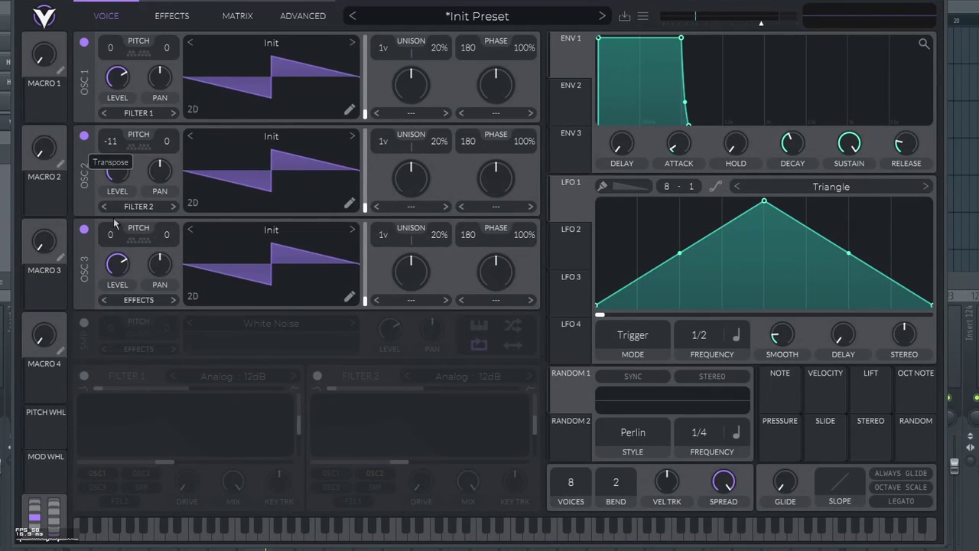
left_click_drag(117, 173, 120, 164)
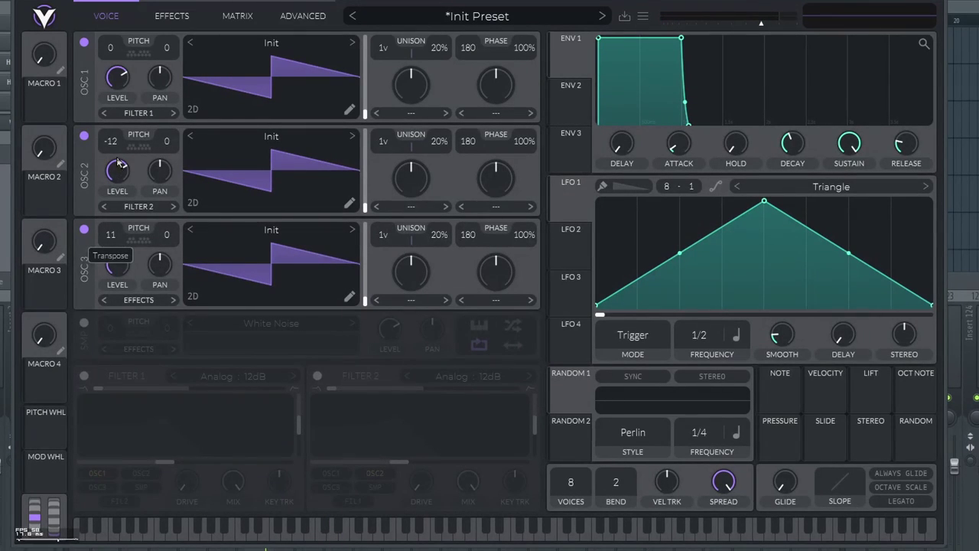
Step: Load the Basic Shapes wavetable in oscillator 1 and copy it to oscillators 2 and 3
left_click(268, 43)
left_click(636, 68)
right_click(258, 83)
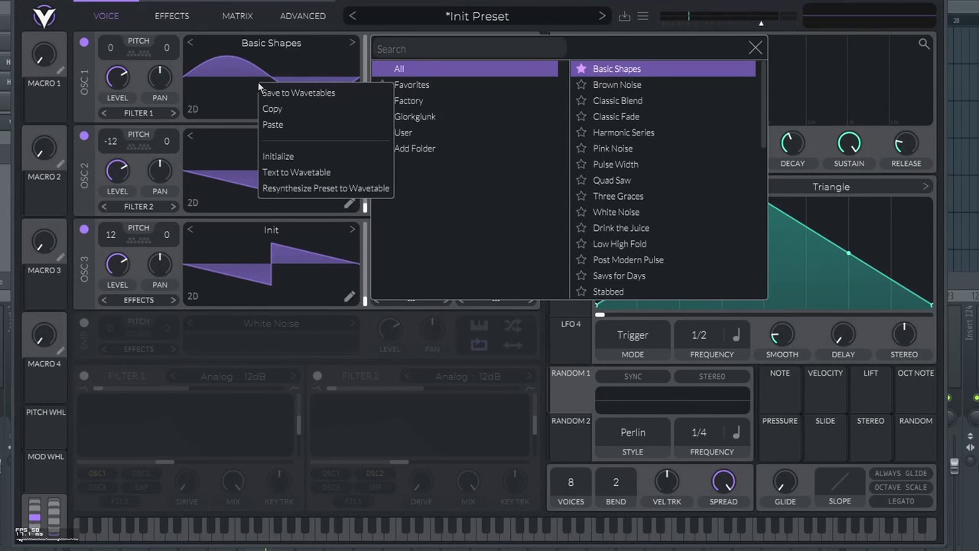
left_click(267, 109)
left_click(235, 170)
right_click(258, 169)
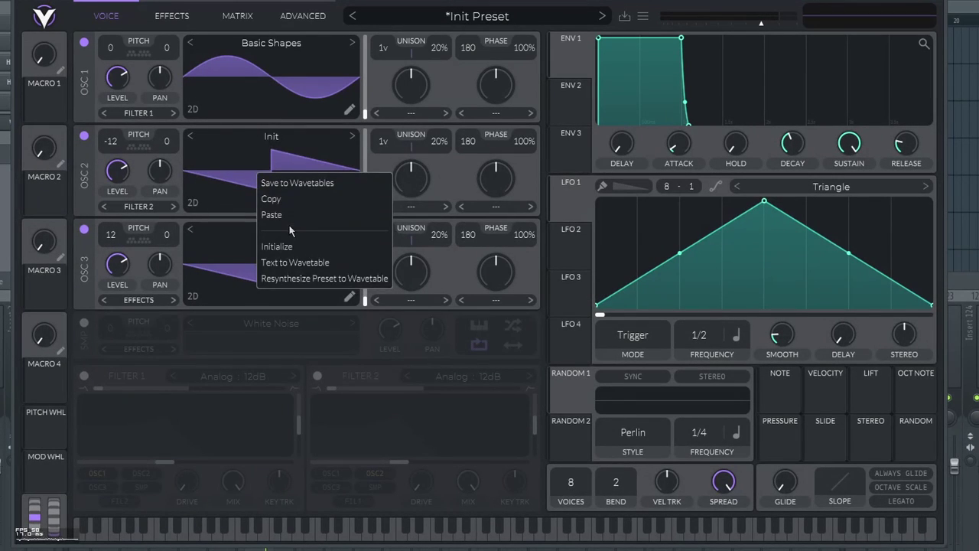
left_click(289, 217)
right_click(257, 249)
left_click(305, 293)
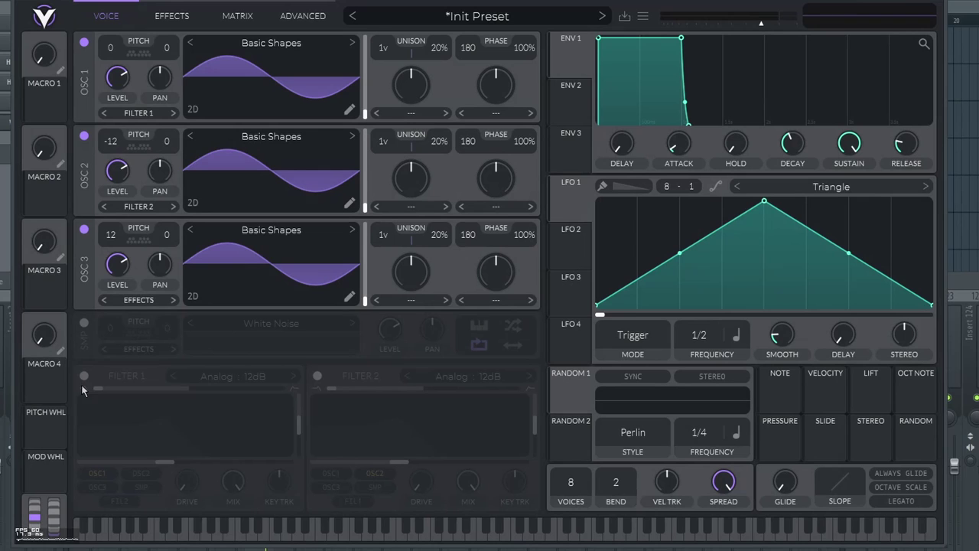
Step: Enable Filter 1 as Dirty 12dB and move its blend nearly all the way to high-pass
left_click(84, 376)
left_click(214, 378)
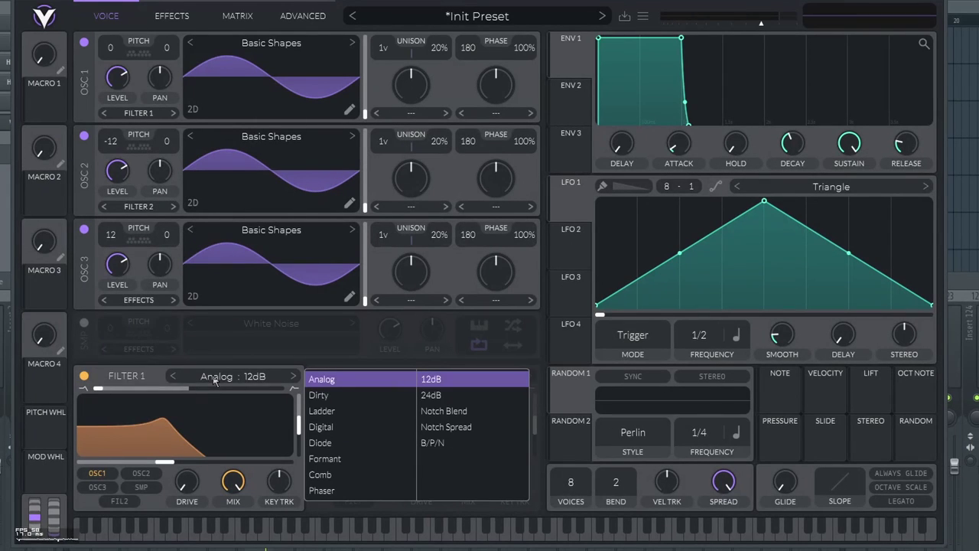
left_click(343, 395)
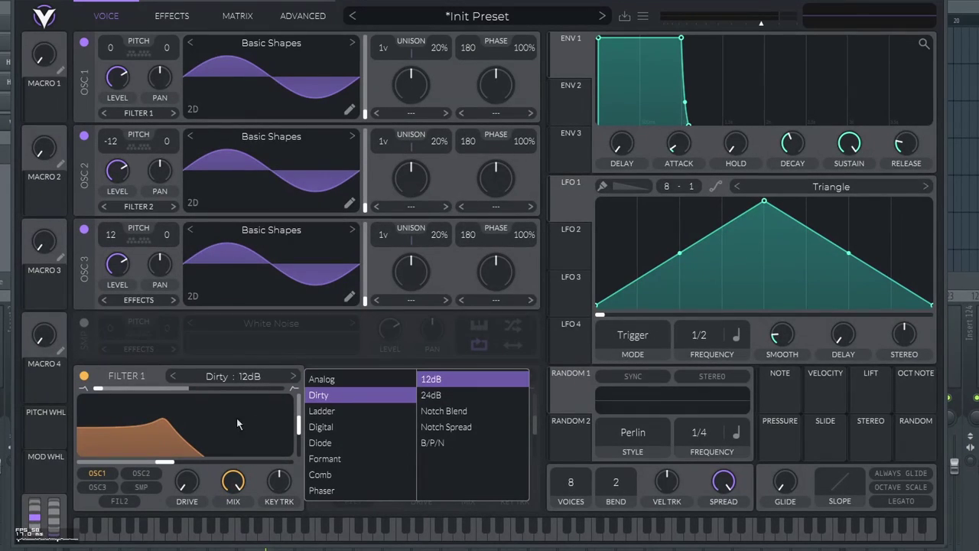
left_click_drag(104, 391, 267, 396)
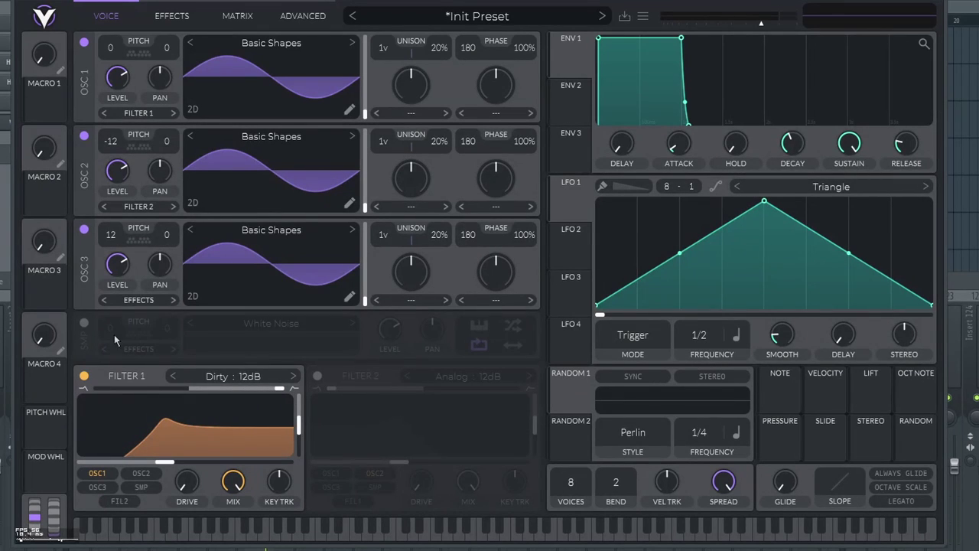
Step: Route oscillators 1, 2 and 3 all through Filter 1
left_click(135, 113)
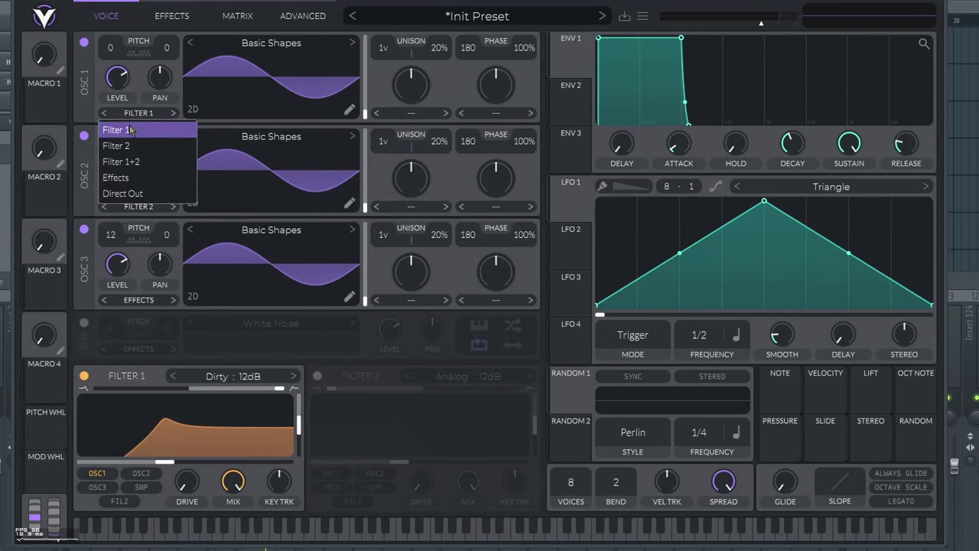
left_click(123, 129)
left_click(130, 205)
left_click(126, 222)
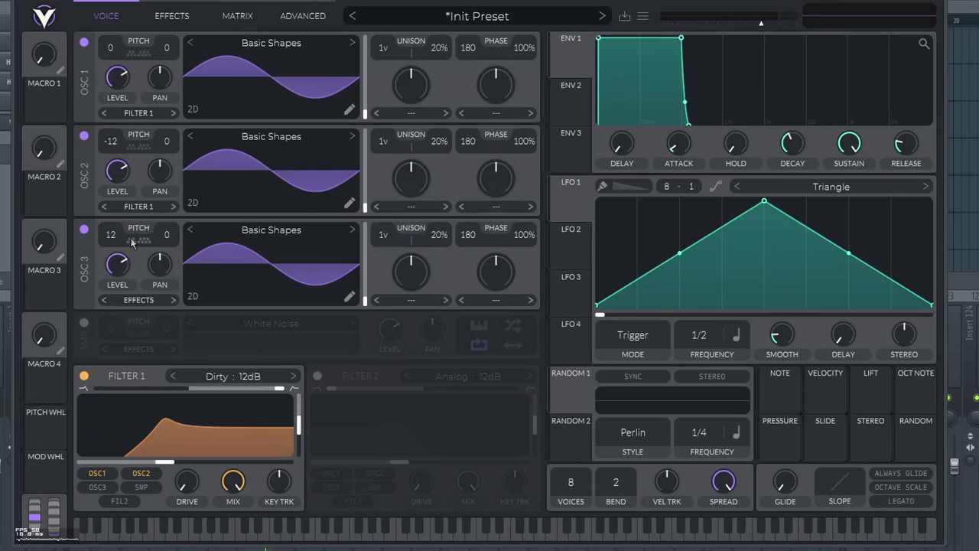
left_click(136, 300)
left_click(131, 315)
Step: Raise Filter 1's resonance slightly and turn up its key tracking and drive fully
mouse_move(298, 437)
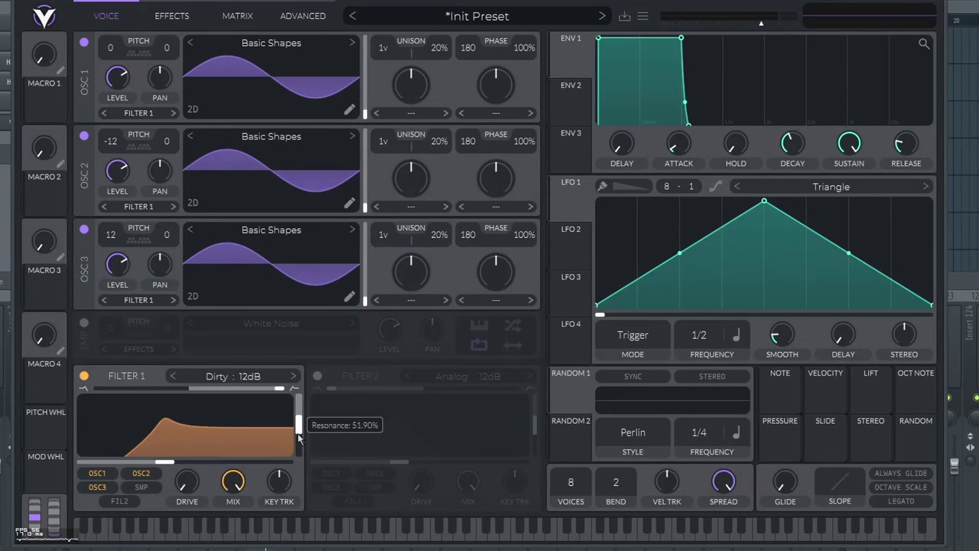
left_click_drag(300, 422, 300, 420)
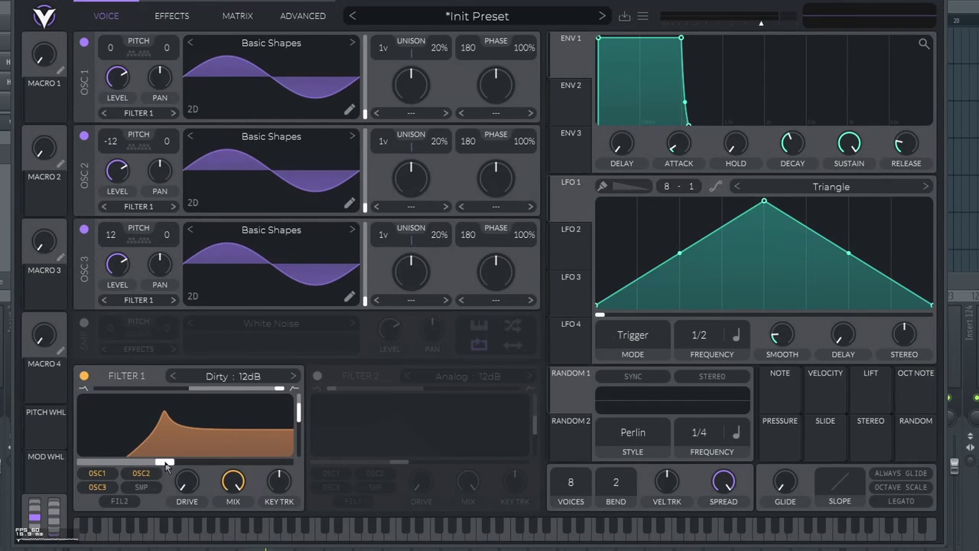
left_click_drag(279, 481, 282, 343)
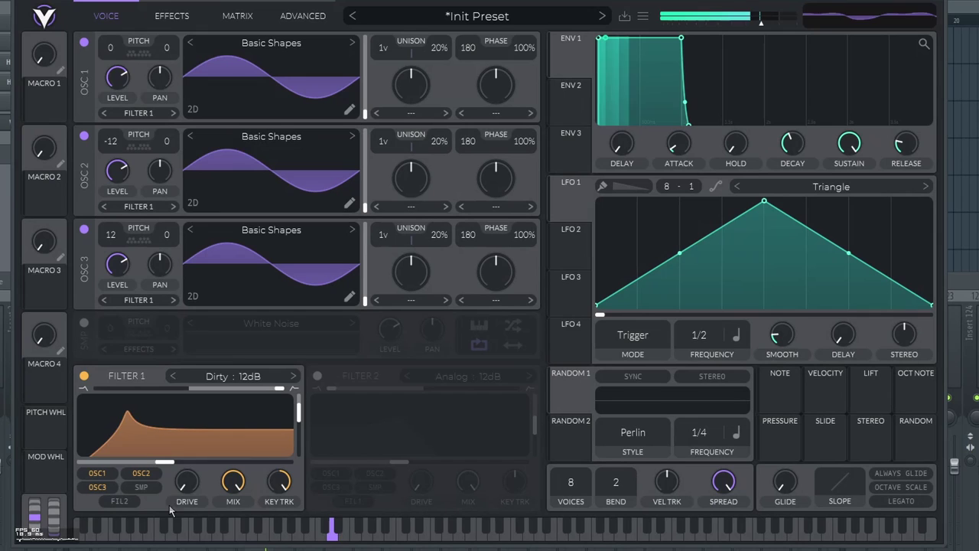
left_click_drag(185, 483, 225, 222)
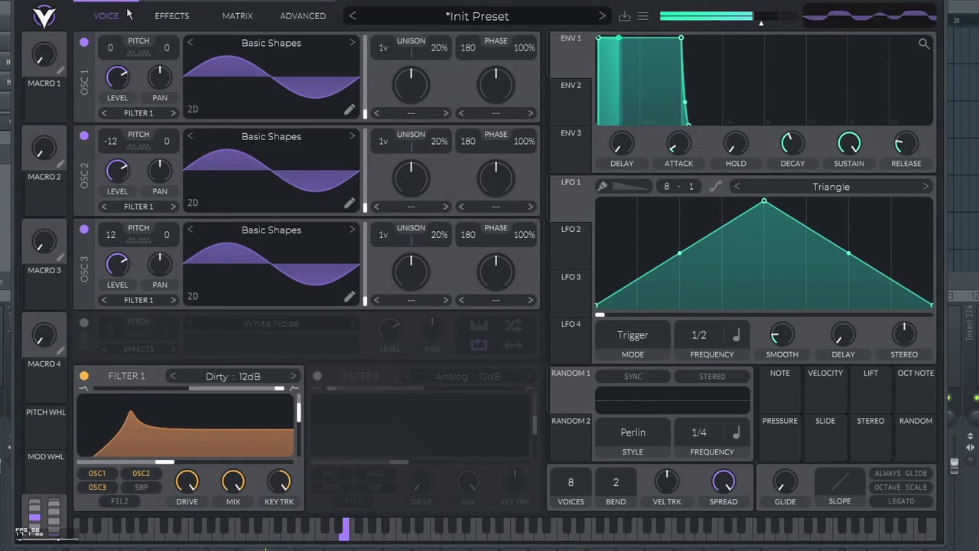
Step: Add the Distortion effect, raise its drive slightly and modulate that drive with Envelope 1
left_click(171, 15)
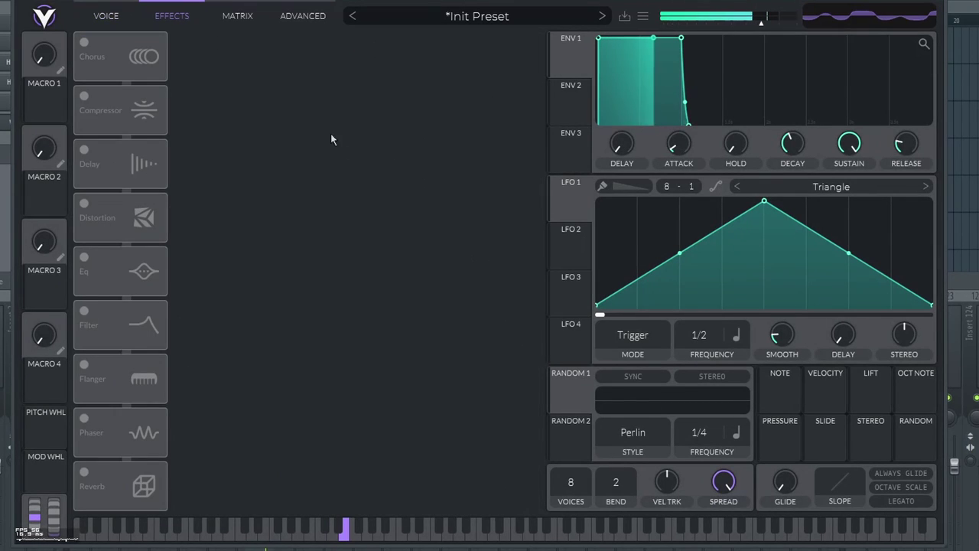
left_click(84, 204)
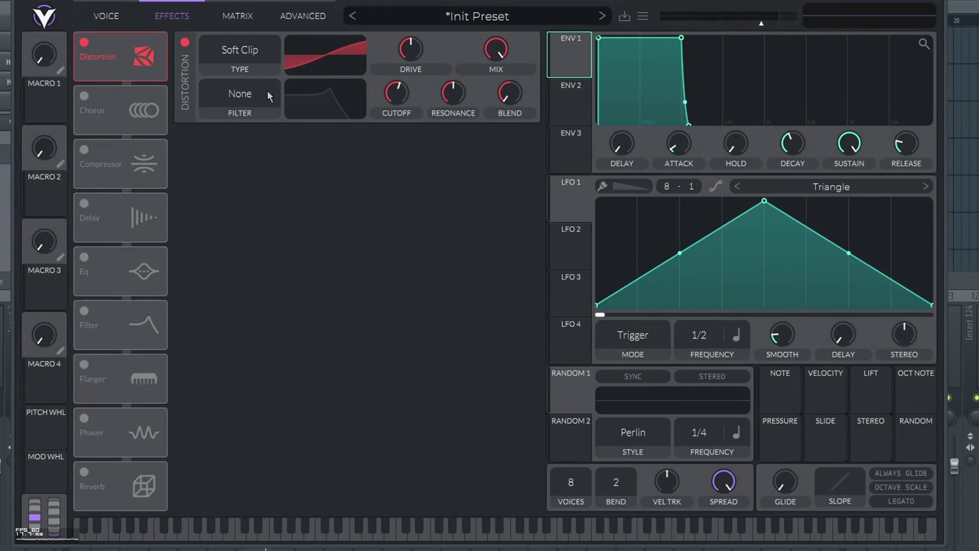
mouse_move(407, 54)
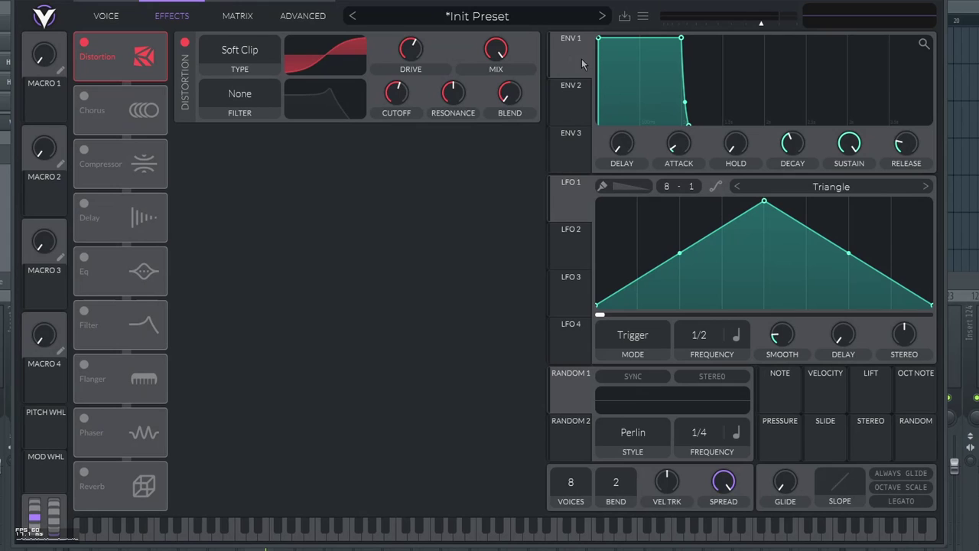
left_click_drag(566, 58, 411, 81)
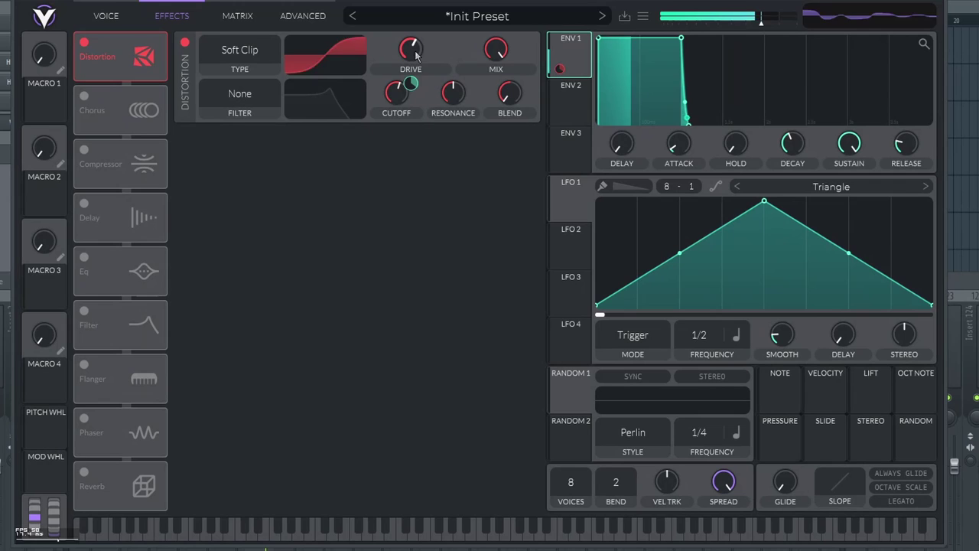
Step: Set the distortion's filter to Pre and turn its blend fully to high-pass
left_click(237, 94)
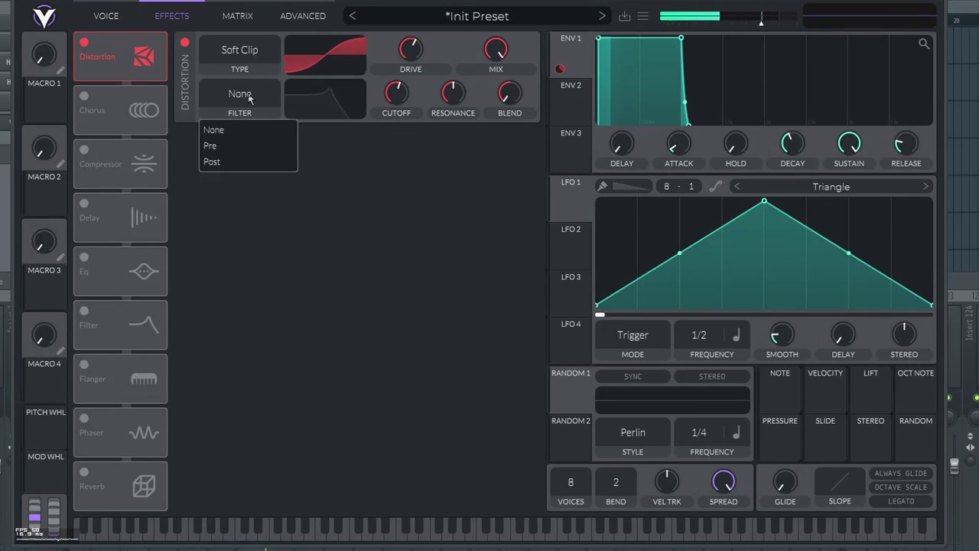
left_click(228, 146)
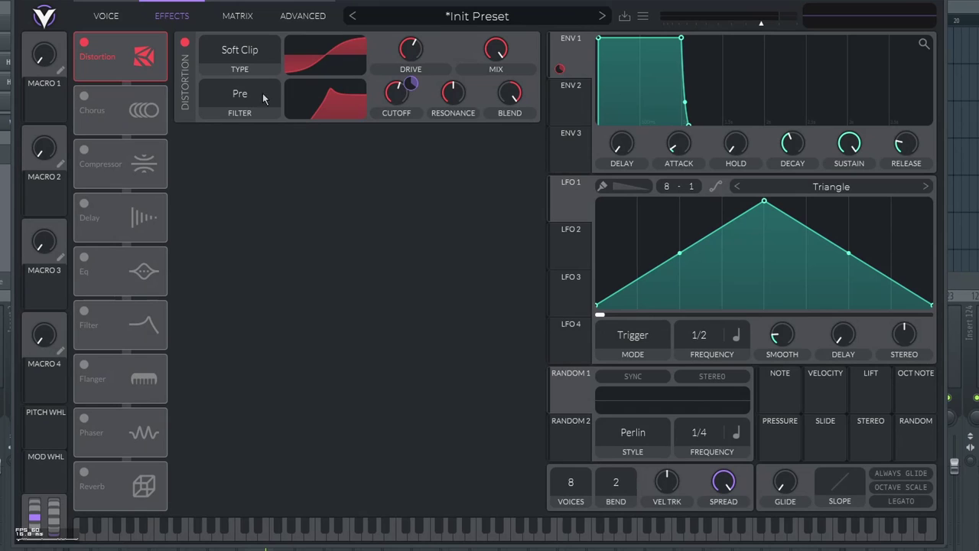
Step: Assign Note modulation to the distortion filter's cutoff at full amount and make it bipolar
mouse_move(576, 203)
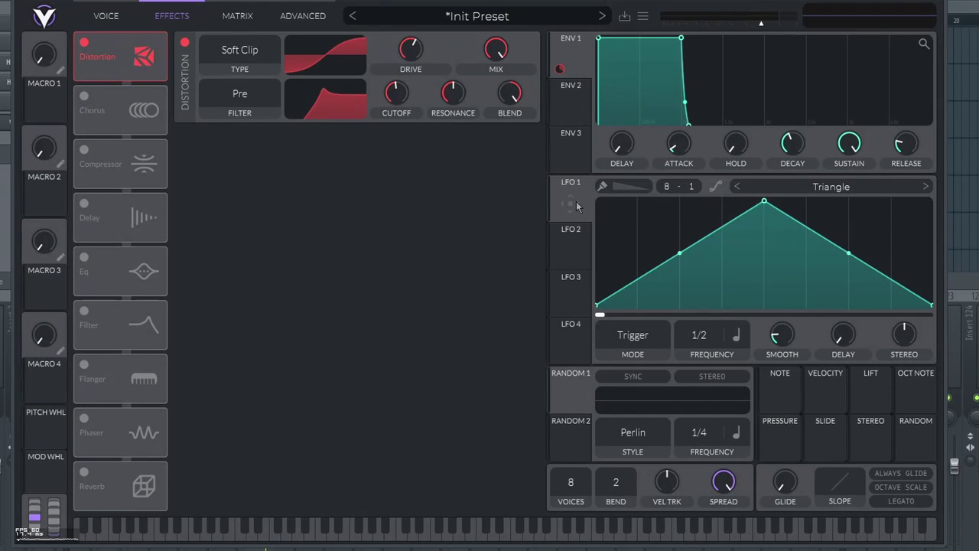
left_click_drag(784, 395, 523, 215)
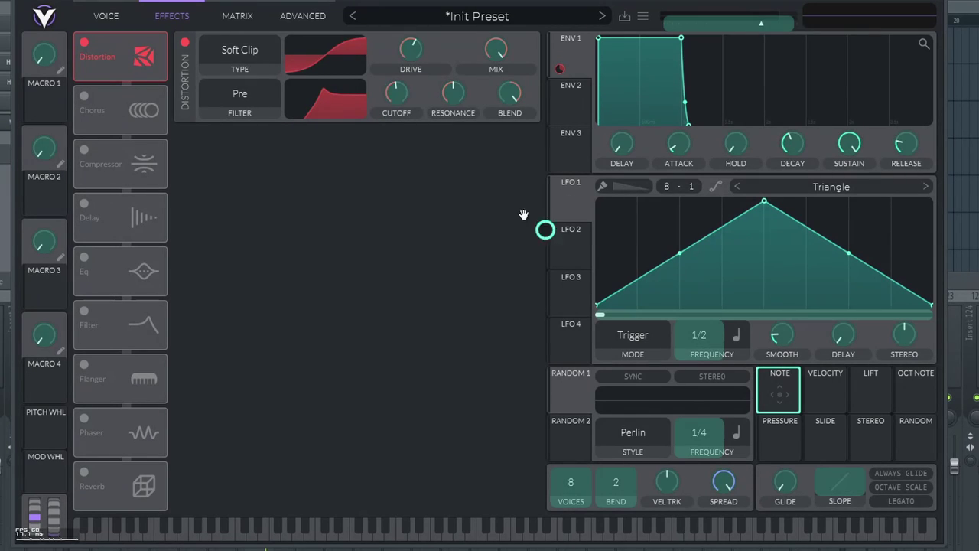
left_click_drag(401, 102, 398, 103)
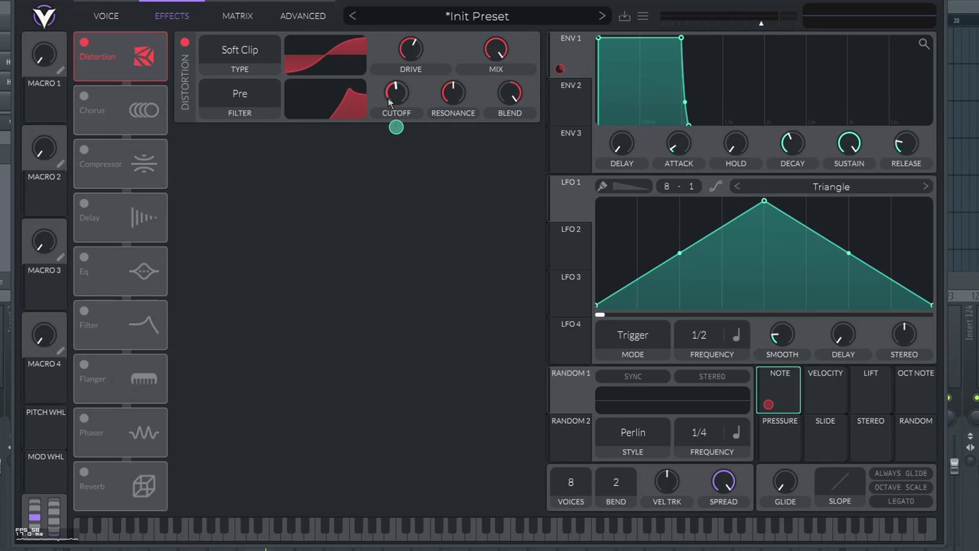
left_click_drag(397, 134, 398, 153)
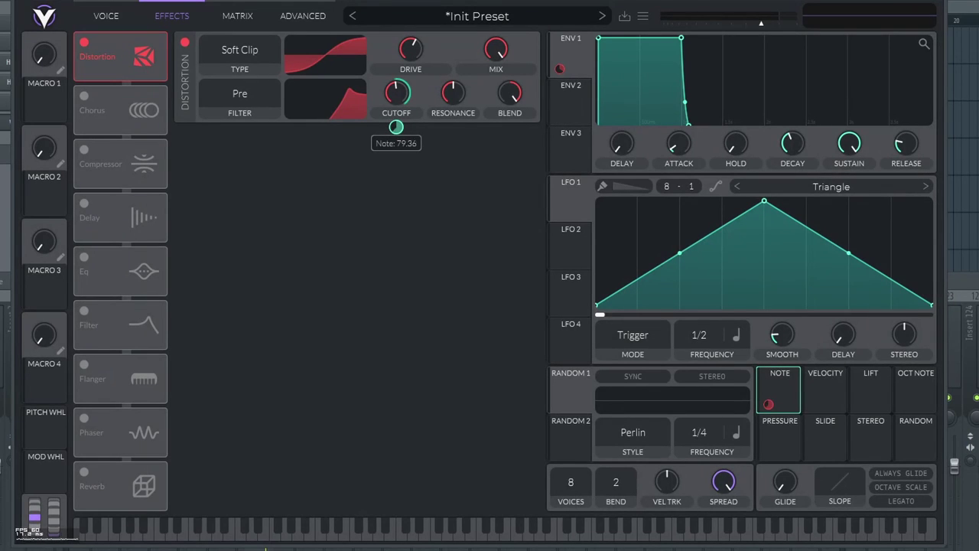
right_click(395, 127)
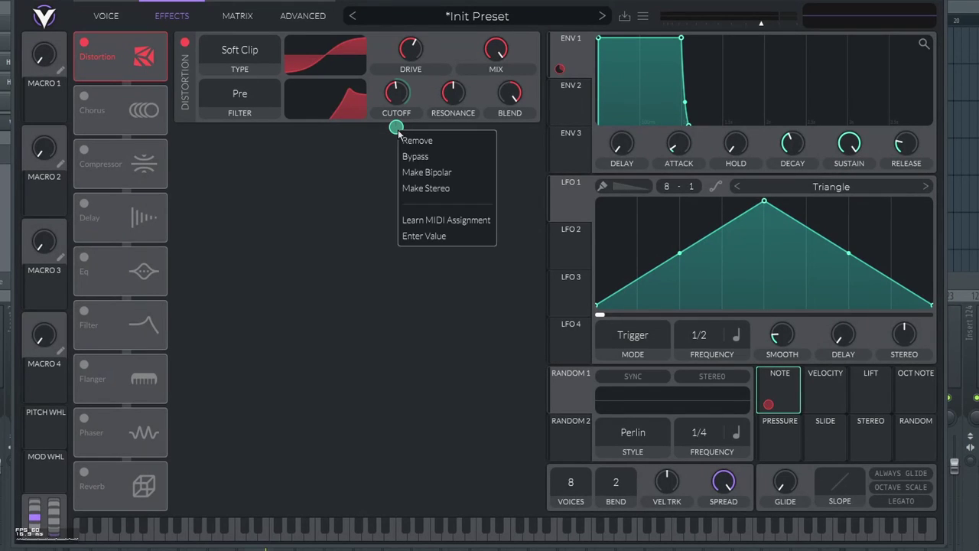
left_click(428, 170)
Step: Set the distortion filter's cutoff to about 62 semitones while auditioning notes in the 60–65 semitone range
left_click_drag(395, 92, 393, 95)
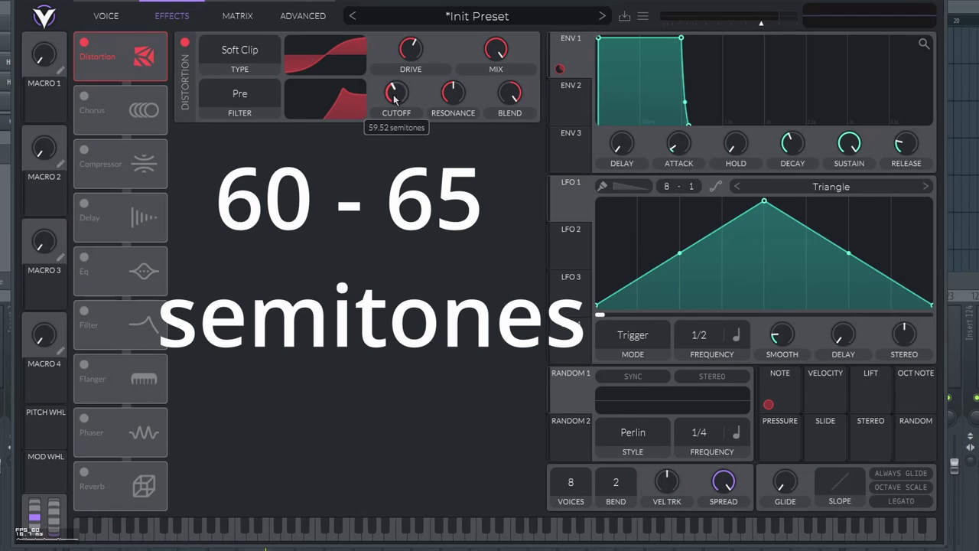
scroll(395, 93, "up", 1)
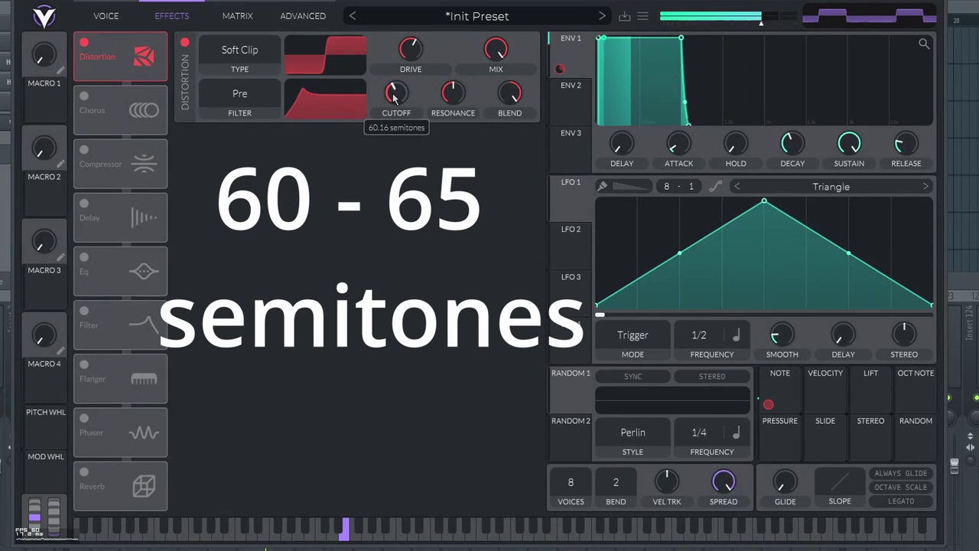
scroll(394, 91, "down", 1)
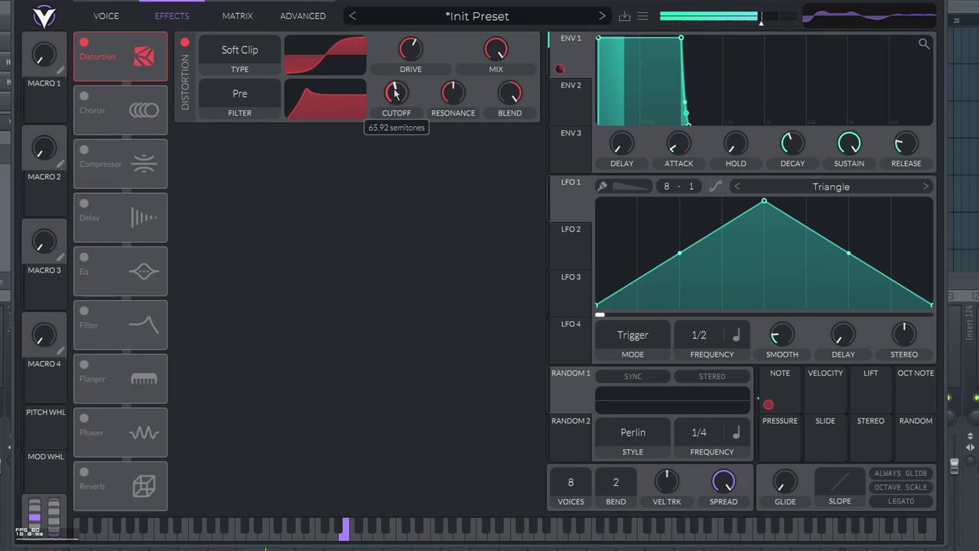
scroll(403, 96, "up", 1)
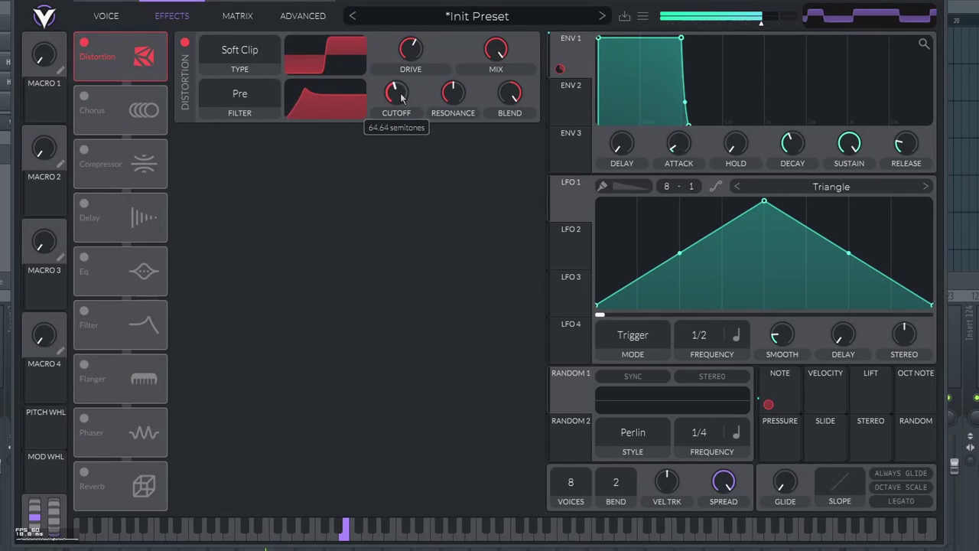
left_click_drag(400, 100, 400, 102)
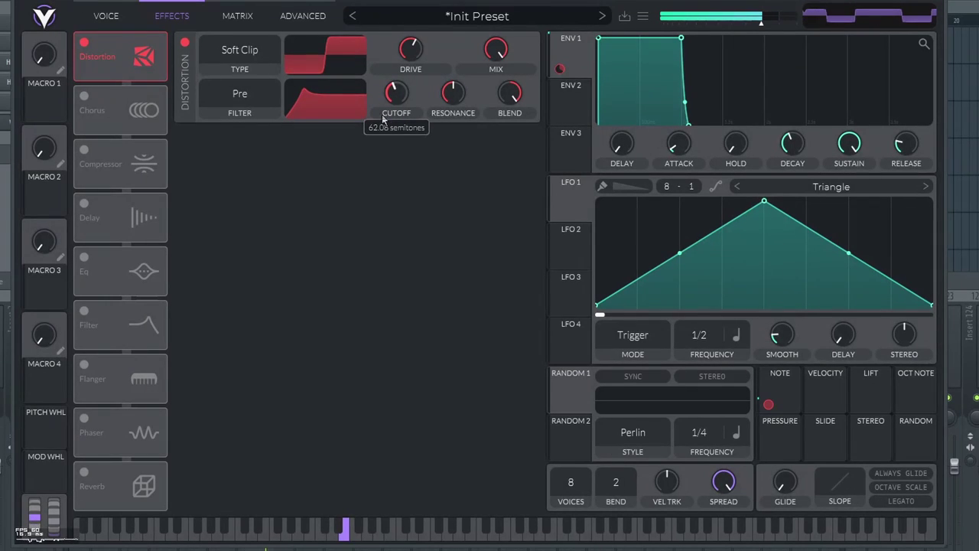
Step: Lower Envelope 1's sustain to about half and lengthen its attack slightly while auditioning notes
left_click_drag(218, 527, 374, 530)
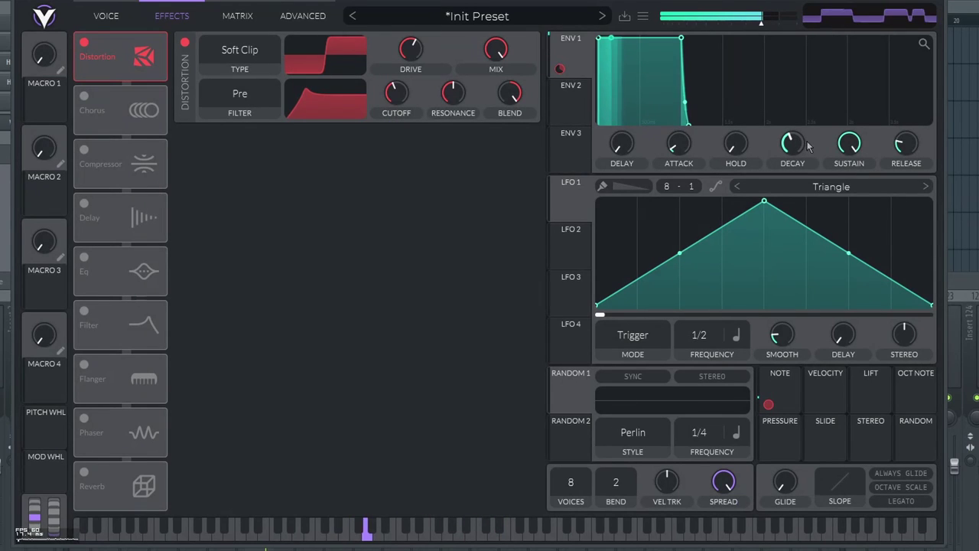
left_click_drag(851, 147, 792, 195)
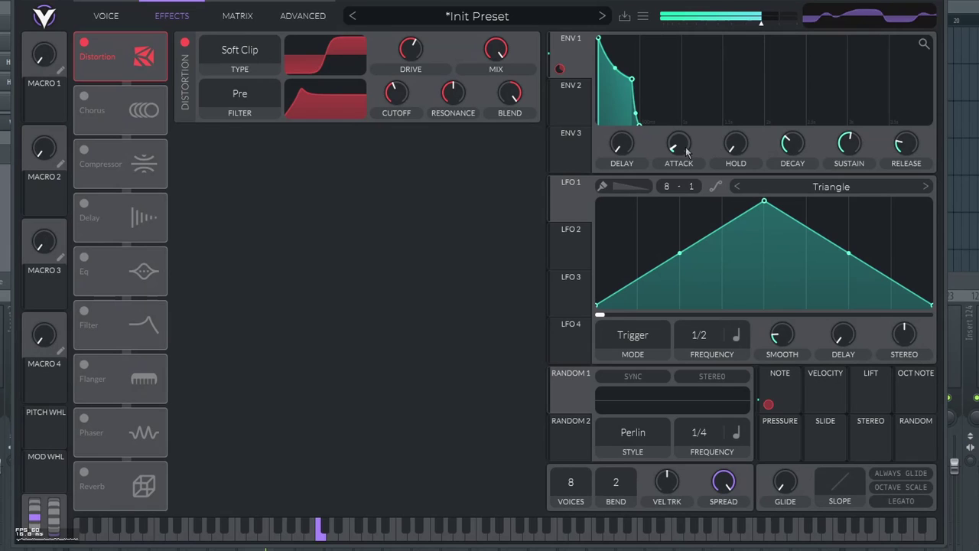
scroll(685, 140, "up", 2)
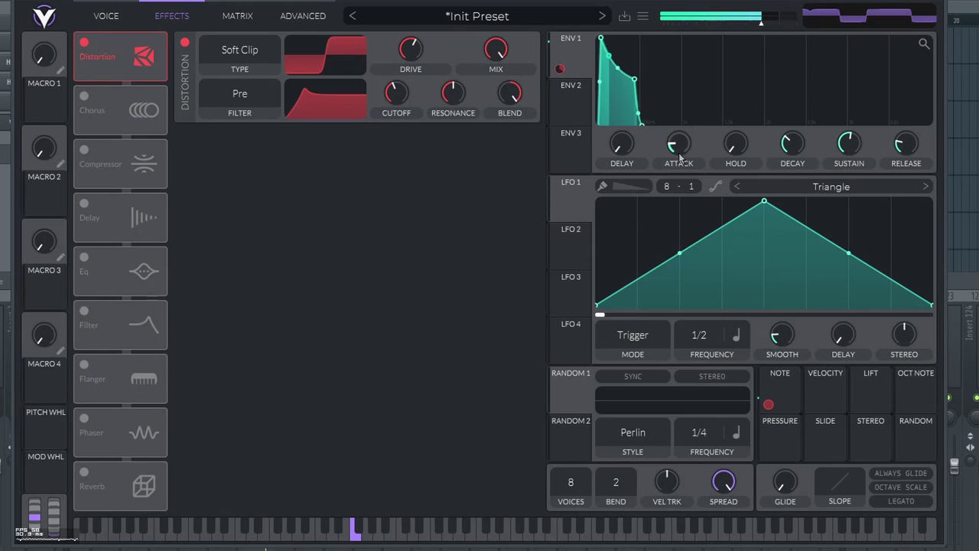
scroll(681, 147, "down", 1)
Step: Set Envelope 1's decay to about 0.54 secs and fine-tune its sustain around the halfway level
scroll(799, 149, "up", 2)
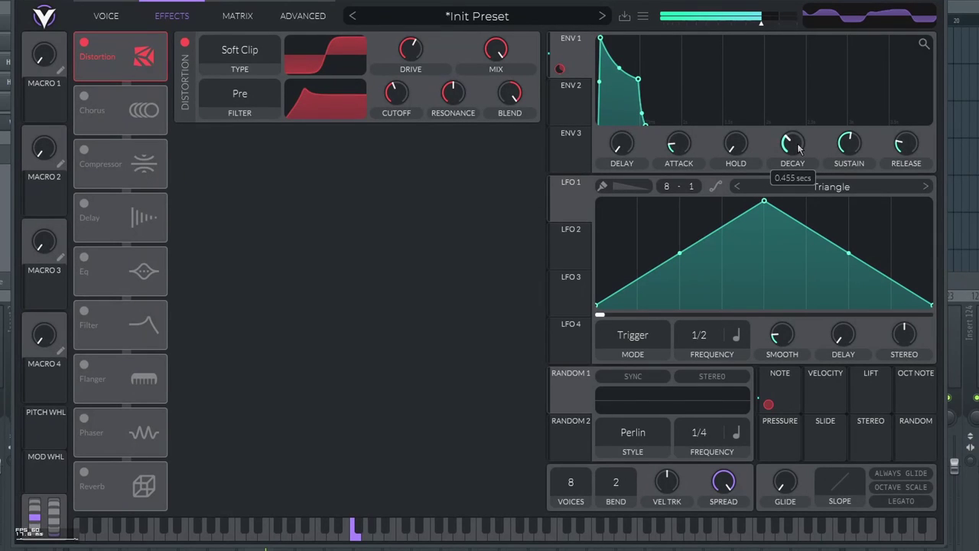
scroll(797, 145, "up", 1)
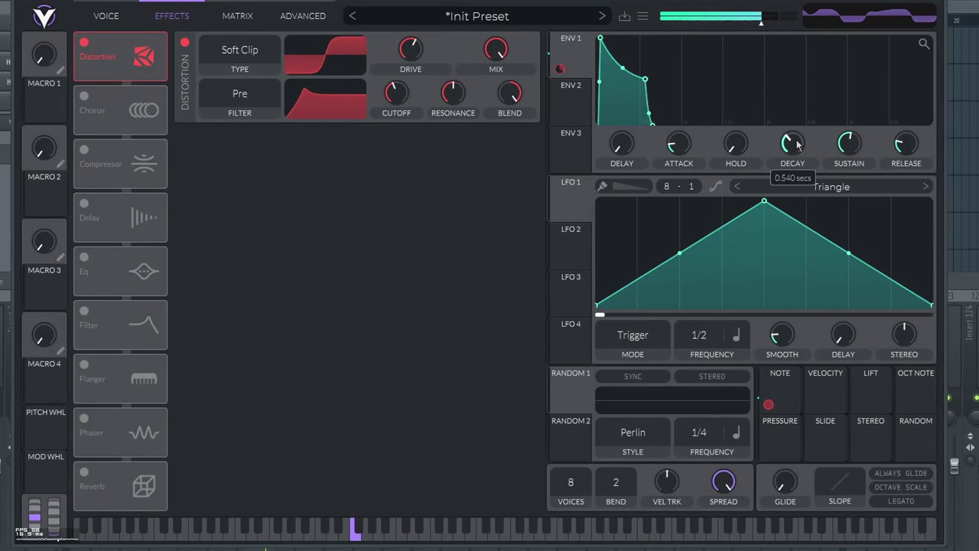
scroll(837, 151, "down", 1)
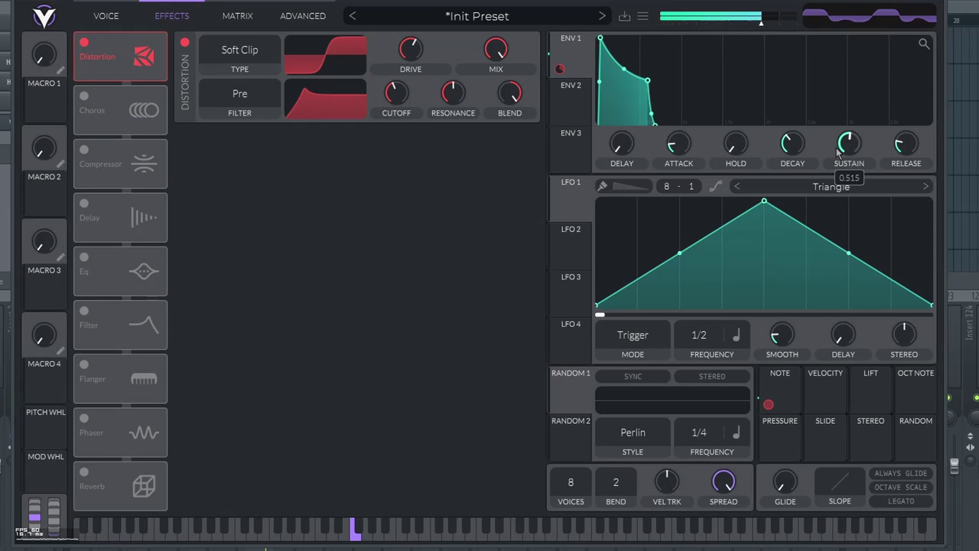
scroll(836, 145, "down", 2)
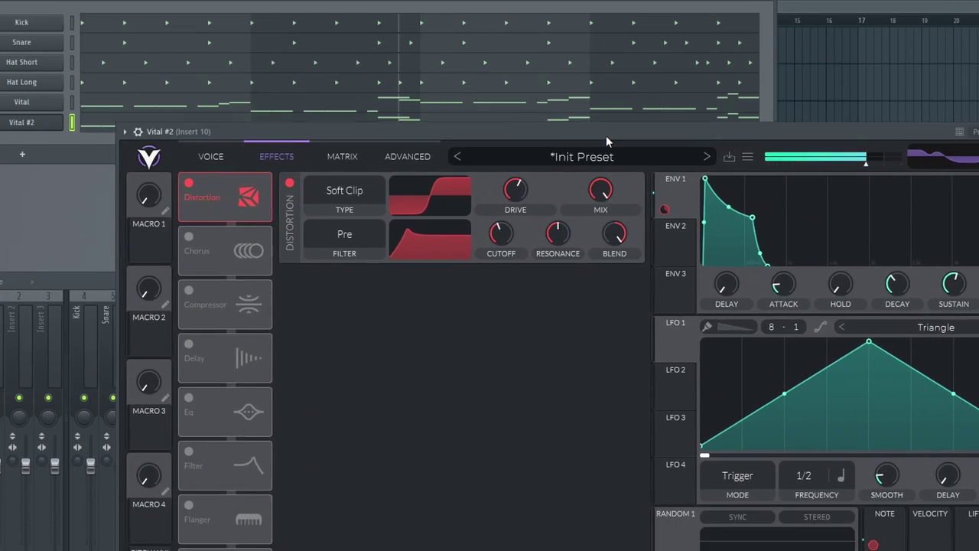
Step: Return to the synth's oscillator page and reposition its window clear of the channel rack
left_click_drag(605, 135, 641, 18)
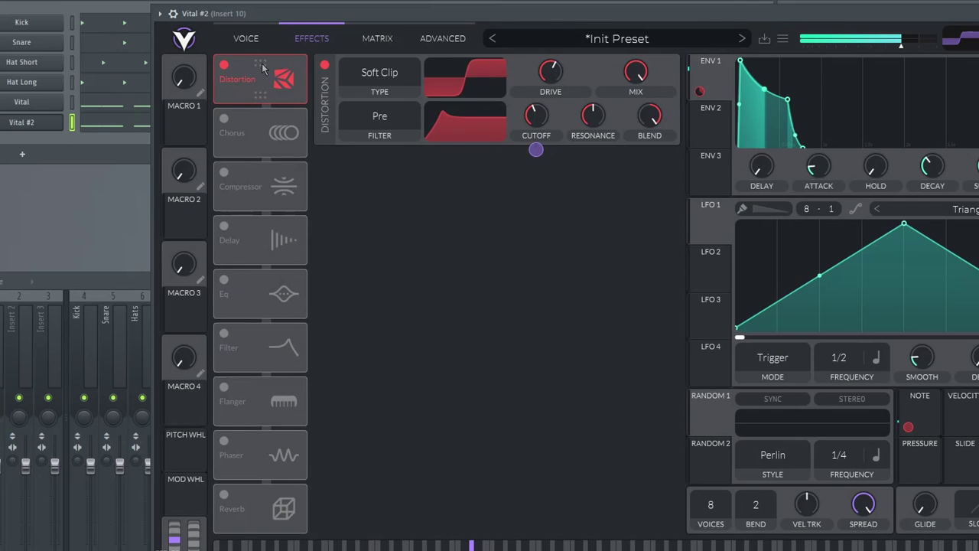
left_click(250, 40)
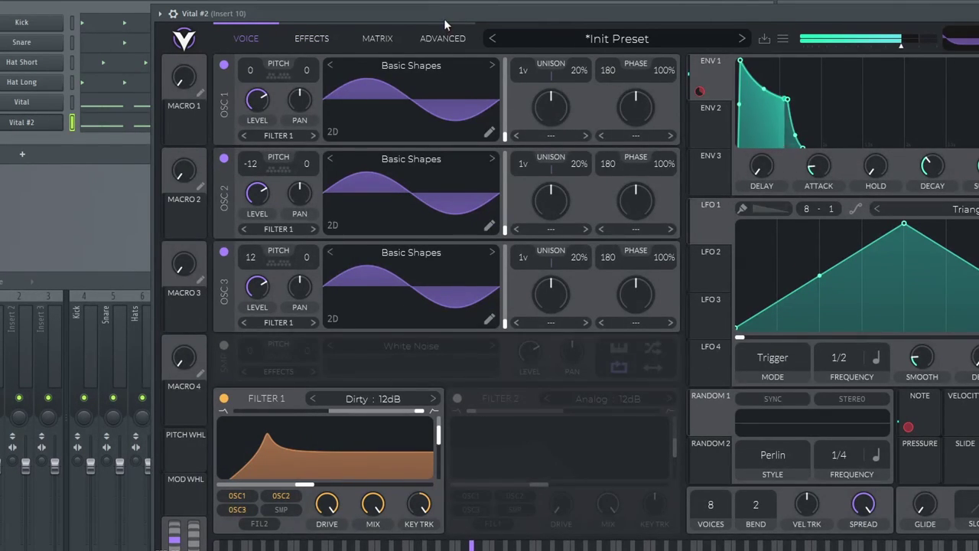
left_click_drag(443, 18, 423, 178)
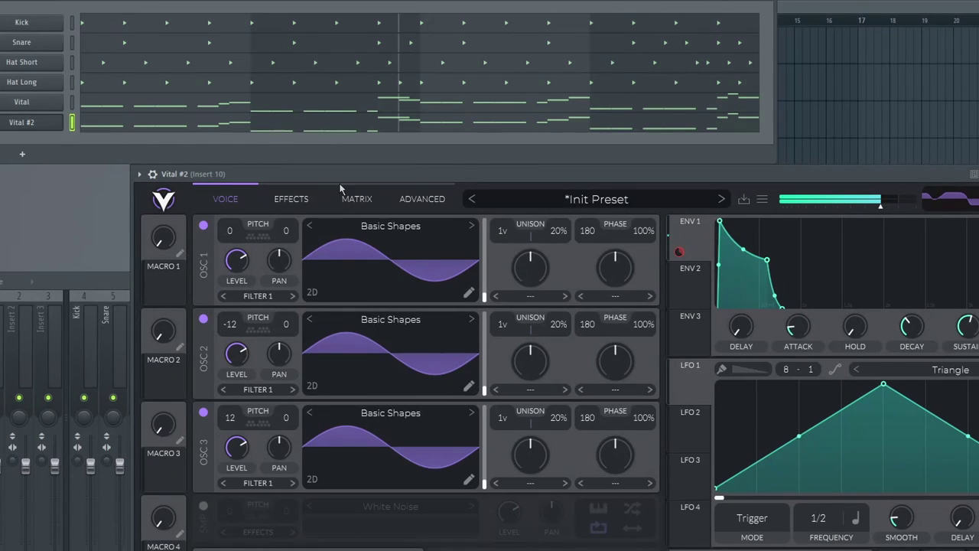
left_click_drag(407, 179, 406, 100)
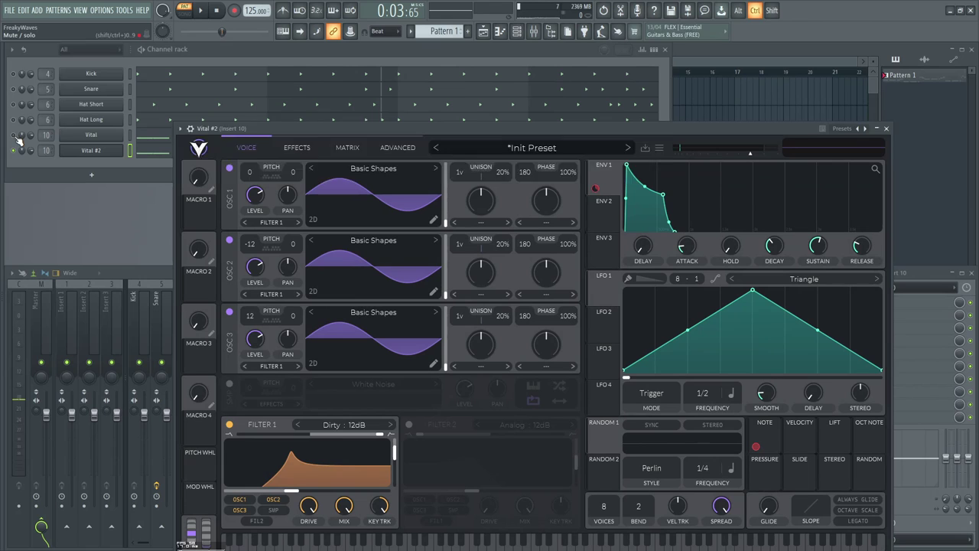
Step: Play the pattern with Vital soloed and again with Vital #2 soloed to compare the two sounds
left_click(157, 165)
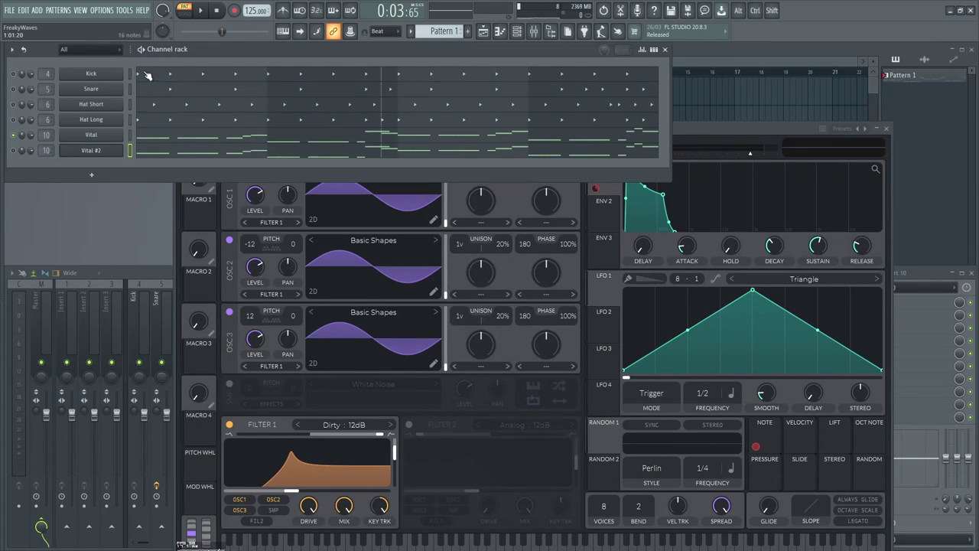
key("space")
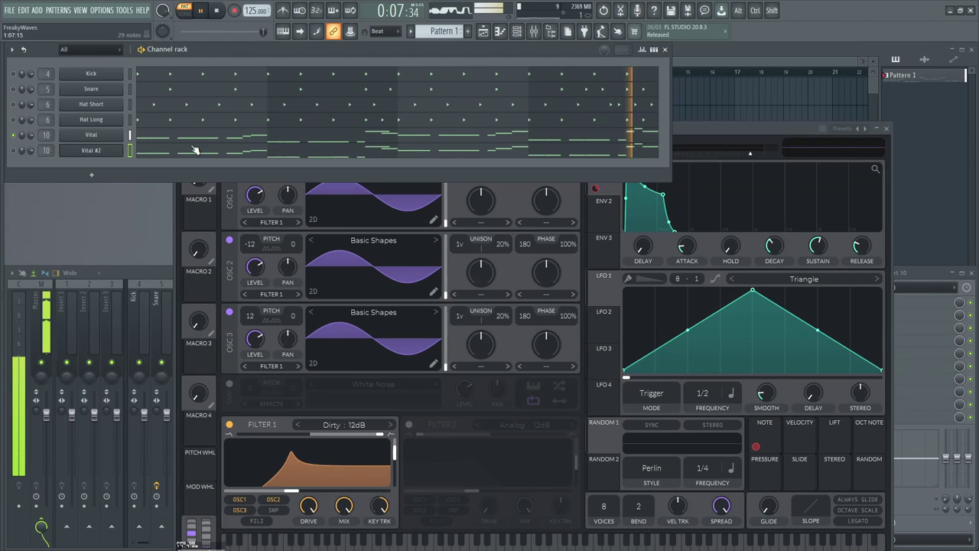
key("space")
key("space")
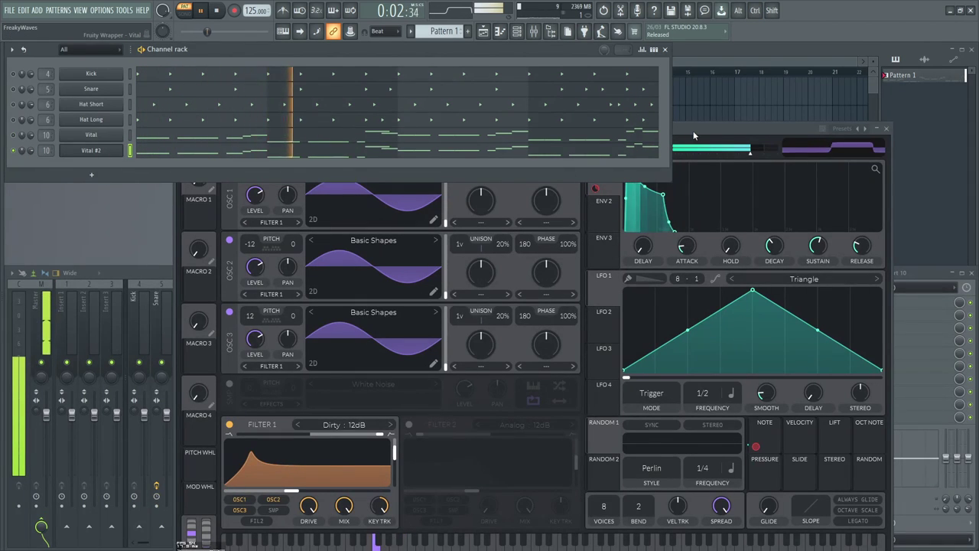
Step: Bring the Vital #2 window forward and modulate Filter 1's cutoff slightly with Envelope 1
left_click(695, 141)
left_click_drag(523, 127, 517, 63)
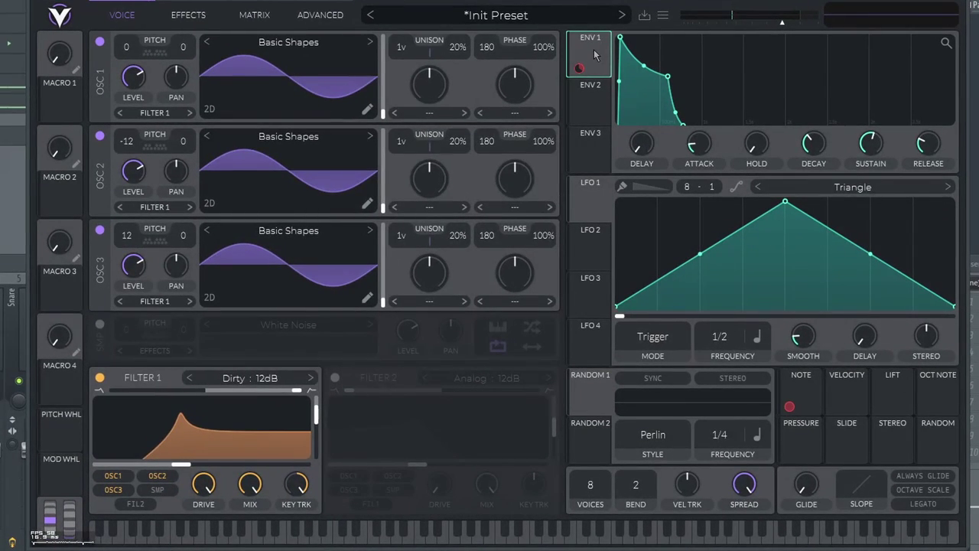
left_click_drag(579, 68, 182, 437)
right_click(201, 448)
left_click(222, 533)
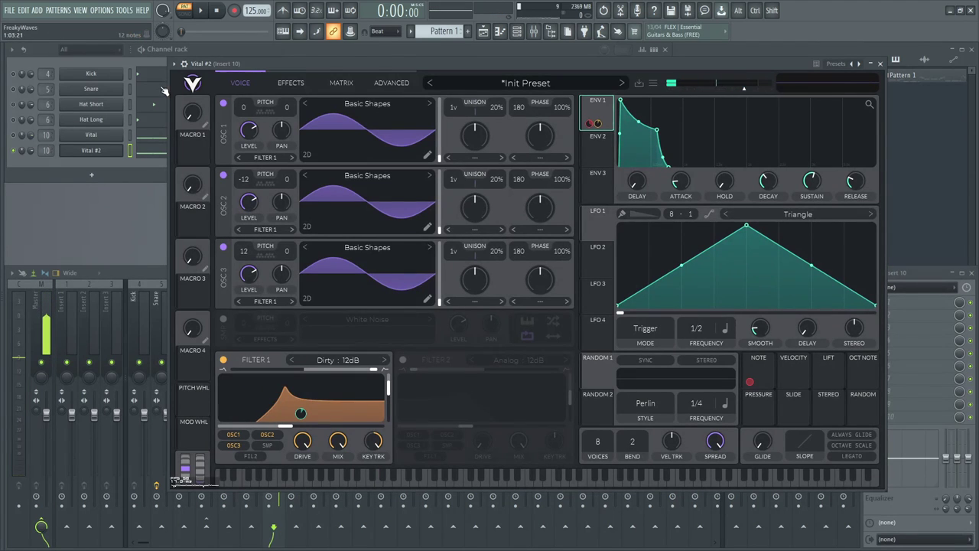
Step: Play the pattern and switch the solo between Vital and Vital #2 to check the filter modulation
key("space")
left_click(17, 140)
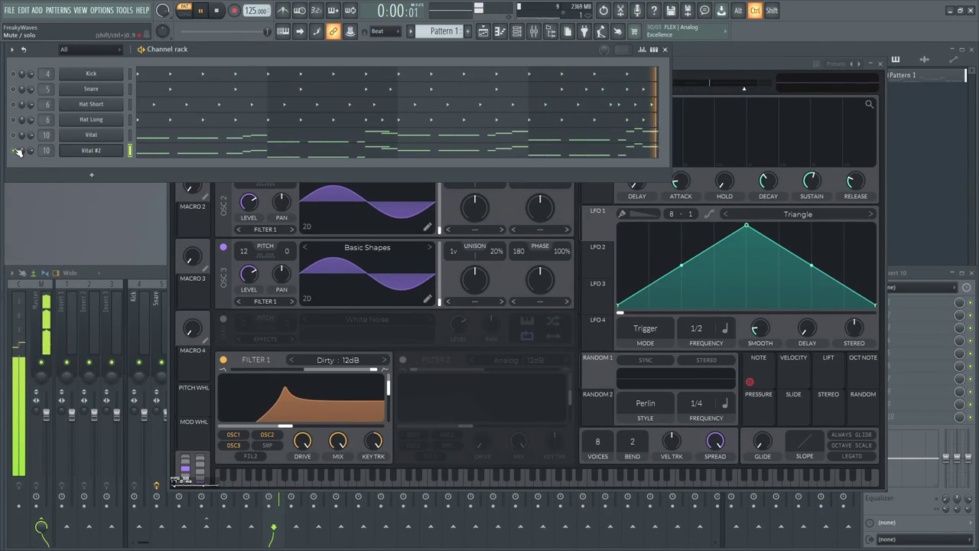
left_click(503, 283)
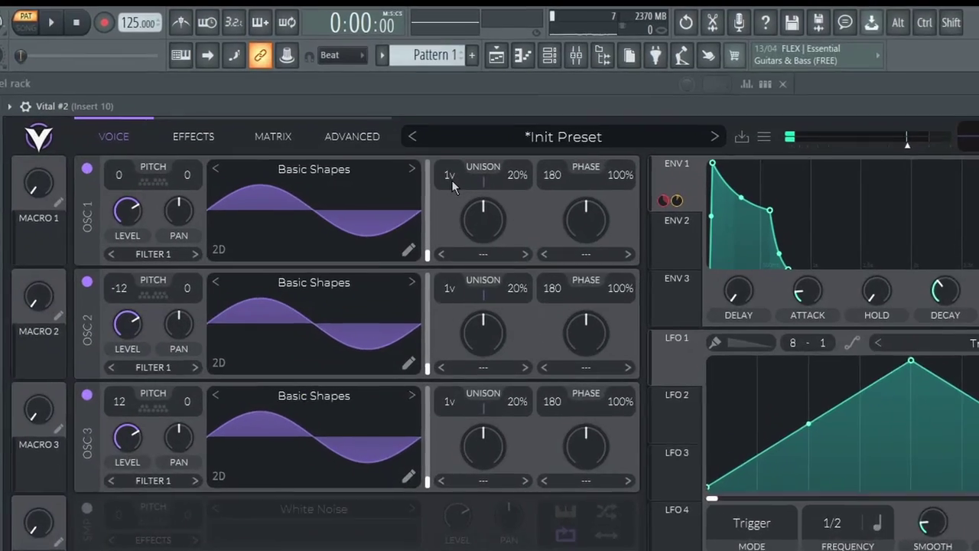
Step: Give all three oscillators two unison voices, with detune at 1% on oscillators 1 and 2 and 2% on oscillator 3
scroll(454, 105, "up", 1)
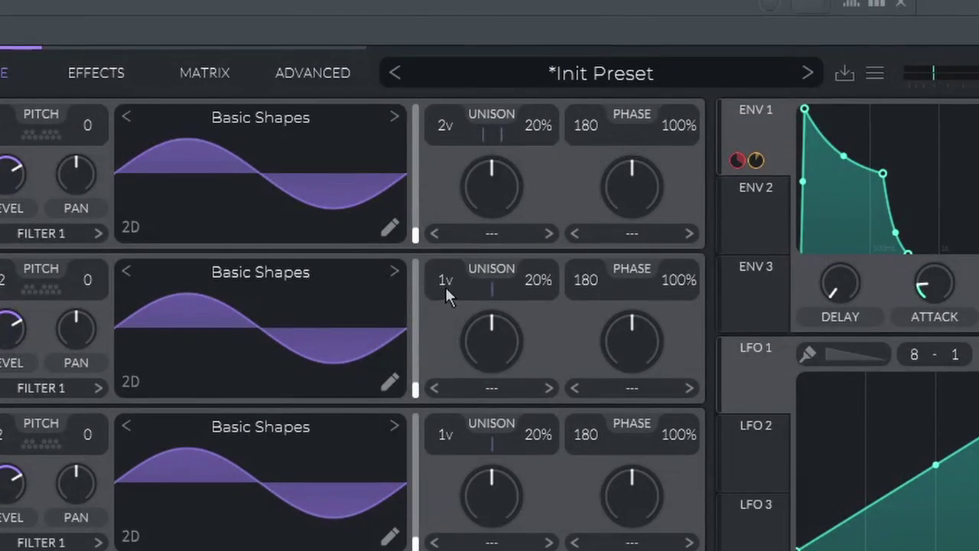
scroll(445, 397, "up", 1)
scroll(452, 260, "up", 1)
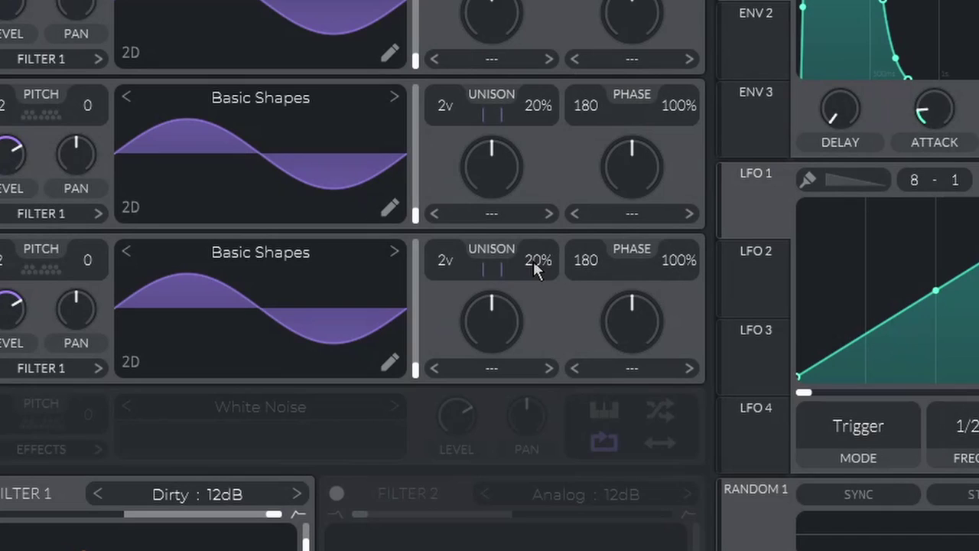
scroll(536, 341, "up", 1)
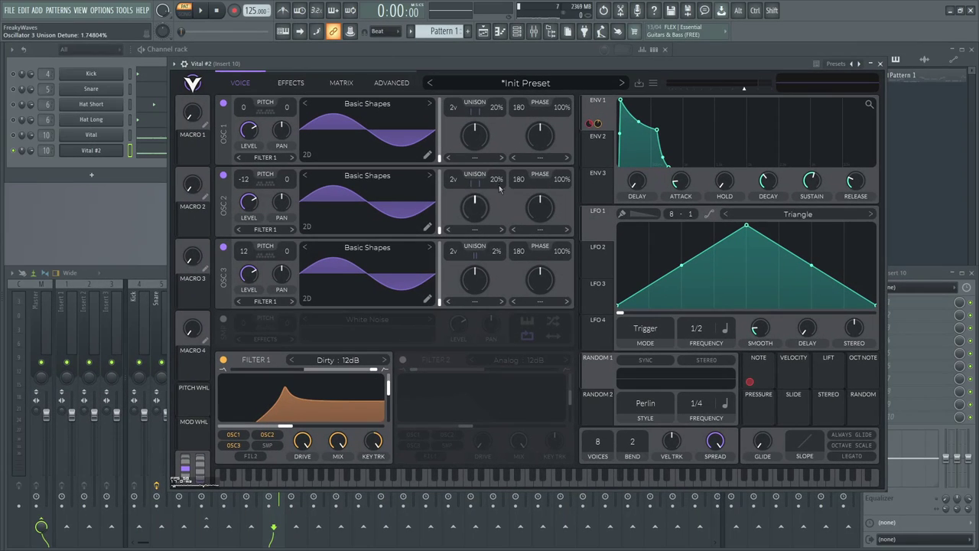
scroll(496, 115, "down", 1)
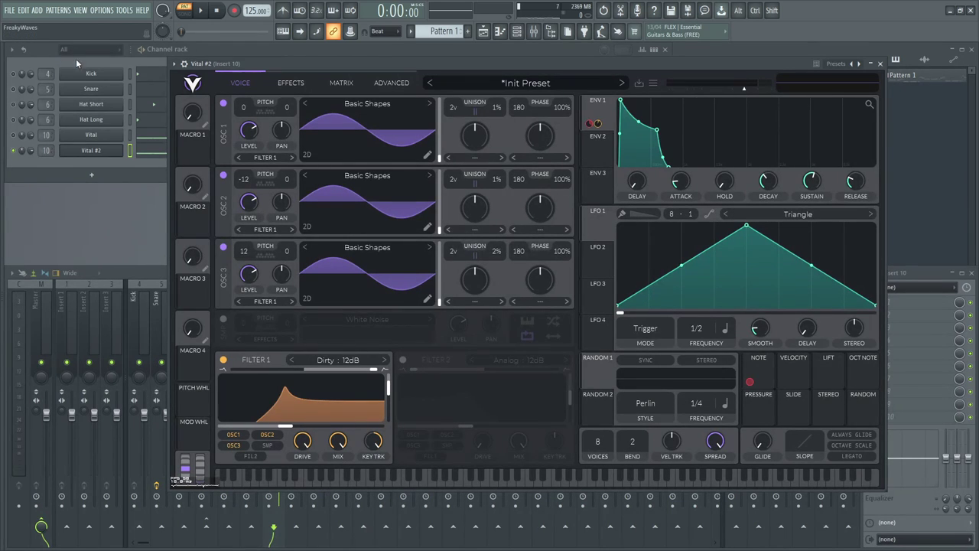
Step: Compare the detuned Vital #2 sound against Vital by soloing each channel during pattern playback
key("space")
key("space")
left_click(18, 137)
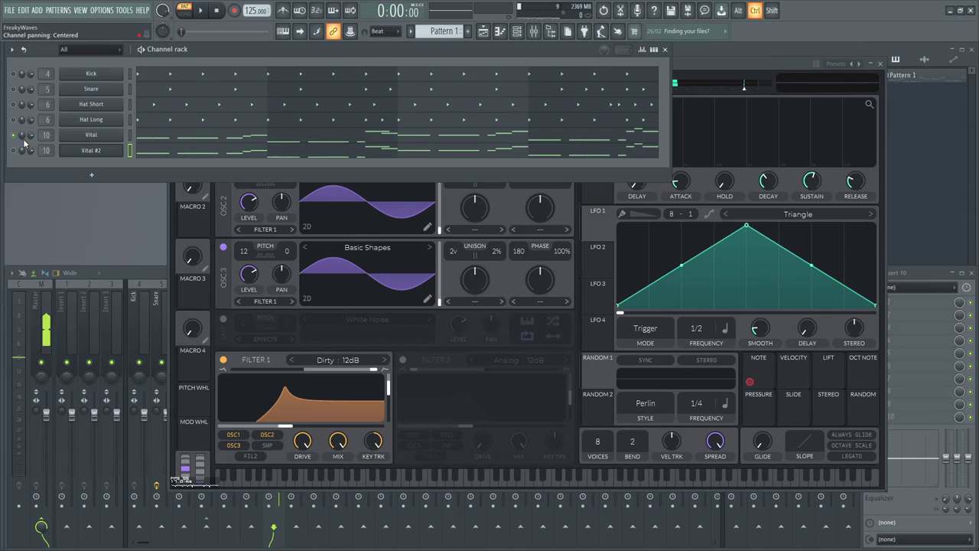
key("space")
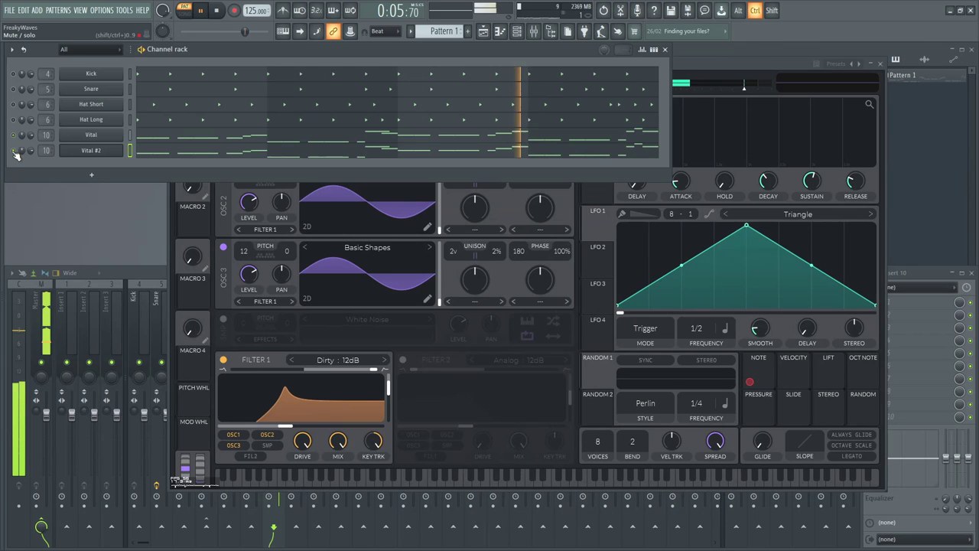
key("space")
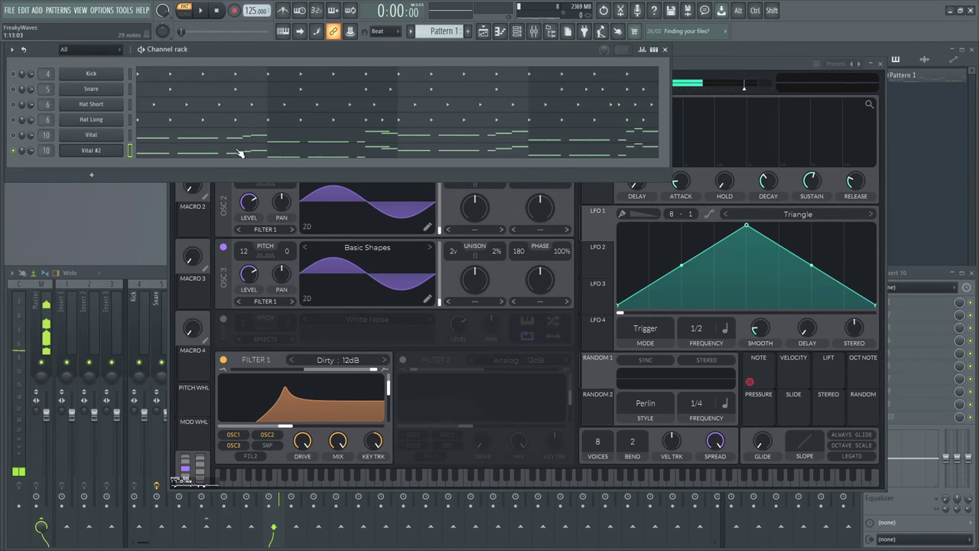
left_click_drag(734, 63, 673, 49)
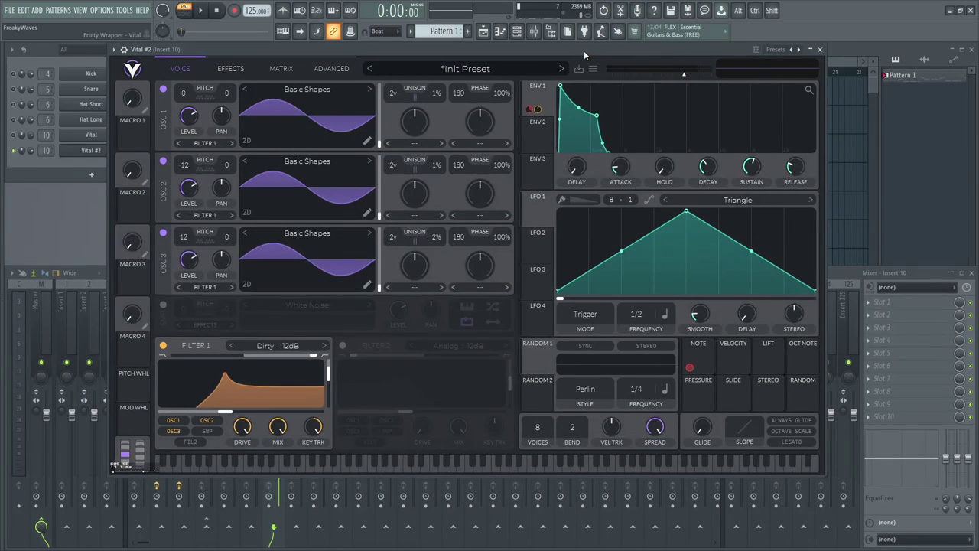
mouse_move(584, 50)
left_mouse_down()
mouse_move(588, 66)
mouse_move(584, 39)
mouse_move(602, 77)
mouse_move(587, 51)
left_mouse_up()
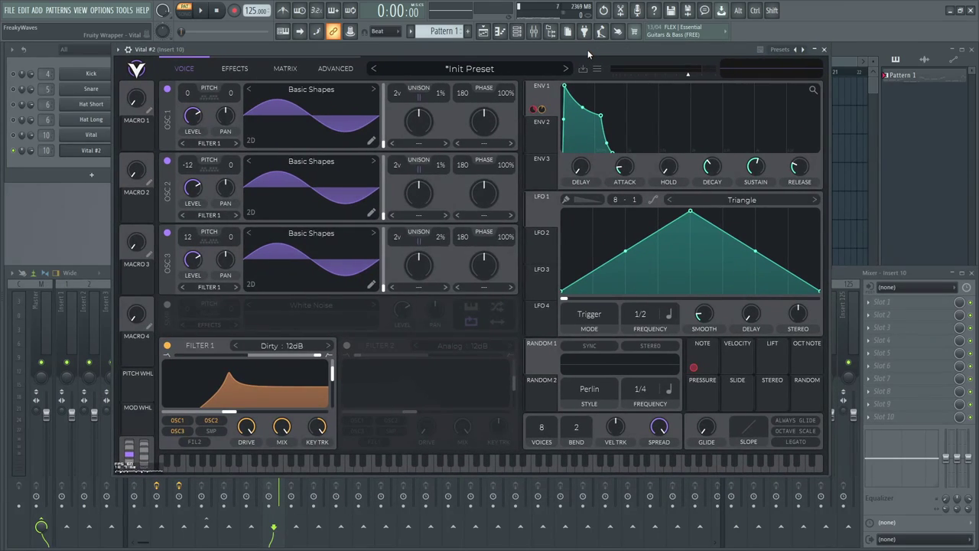